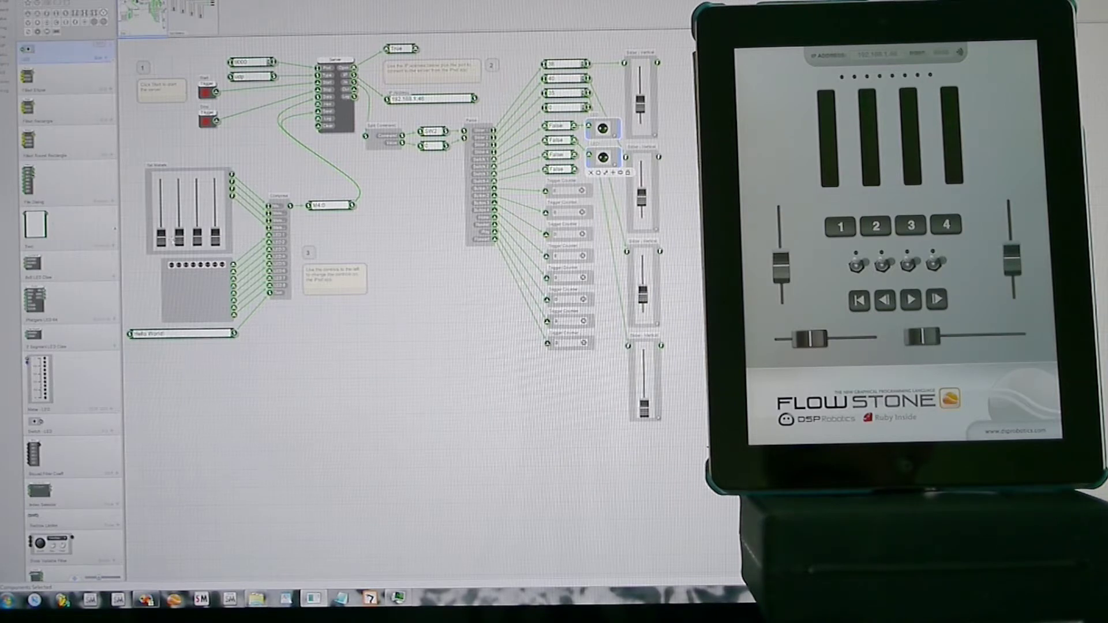
Step: Move the first schematic fader so the iPad's first level meter rises and falls
mouse_move(161, 237)
mouse_down()
mouse_move(161, 182)
mouse_move(160, 230)
mouse_move(160, 208)
mouse_move(180, 214)
mouse_move(198, 186)
mouse_move(197, 204)
mouse_up()
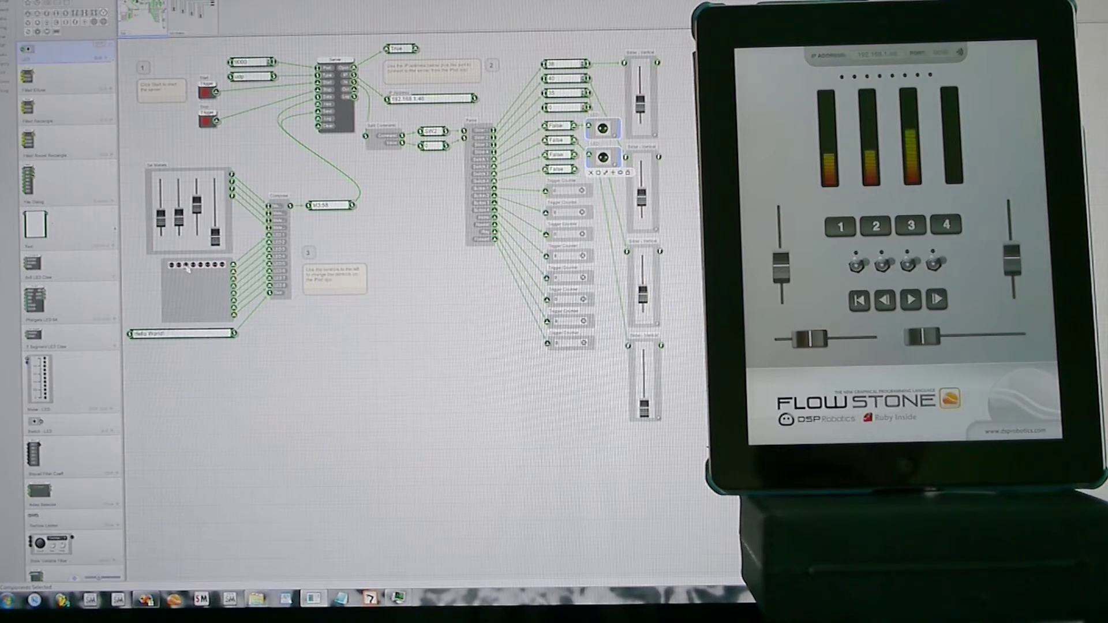